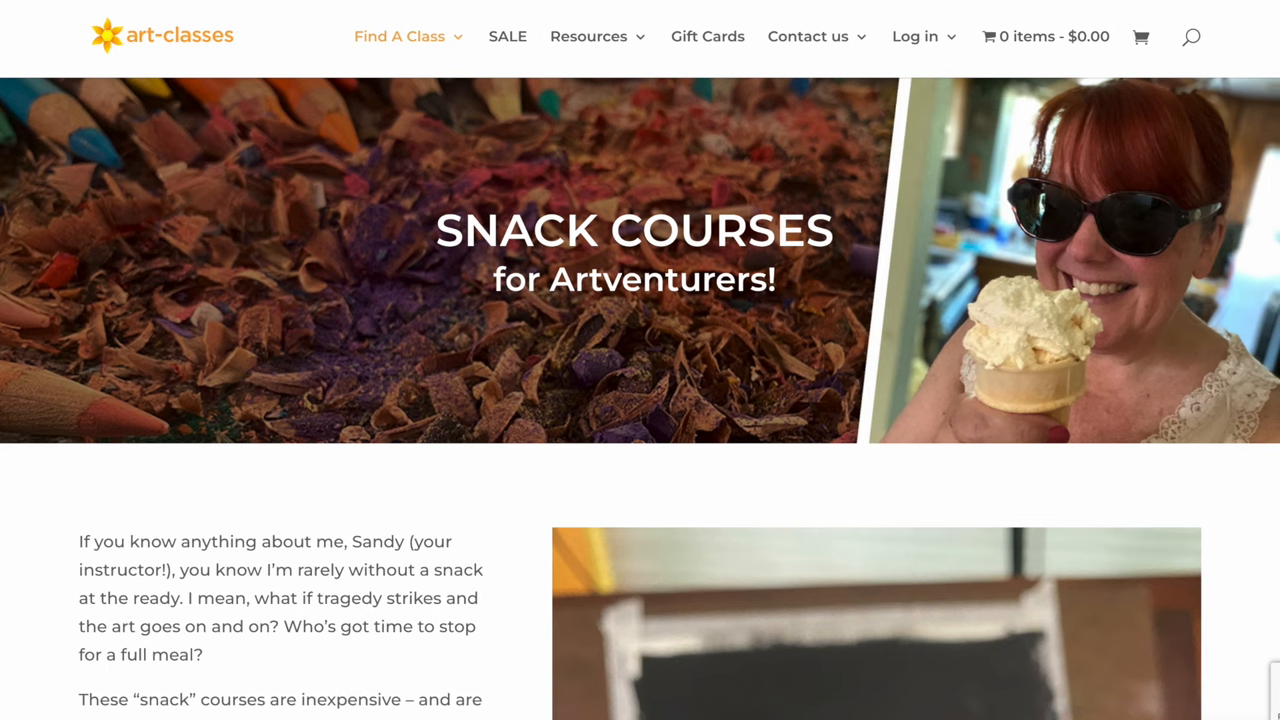
pyautogui.scroll(-3, 640, 400)
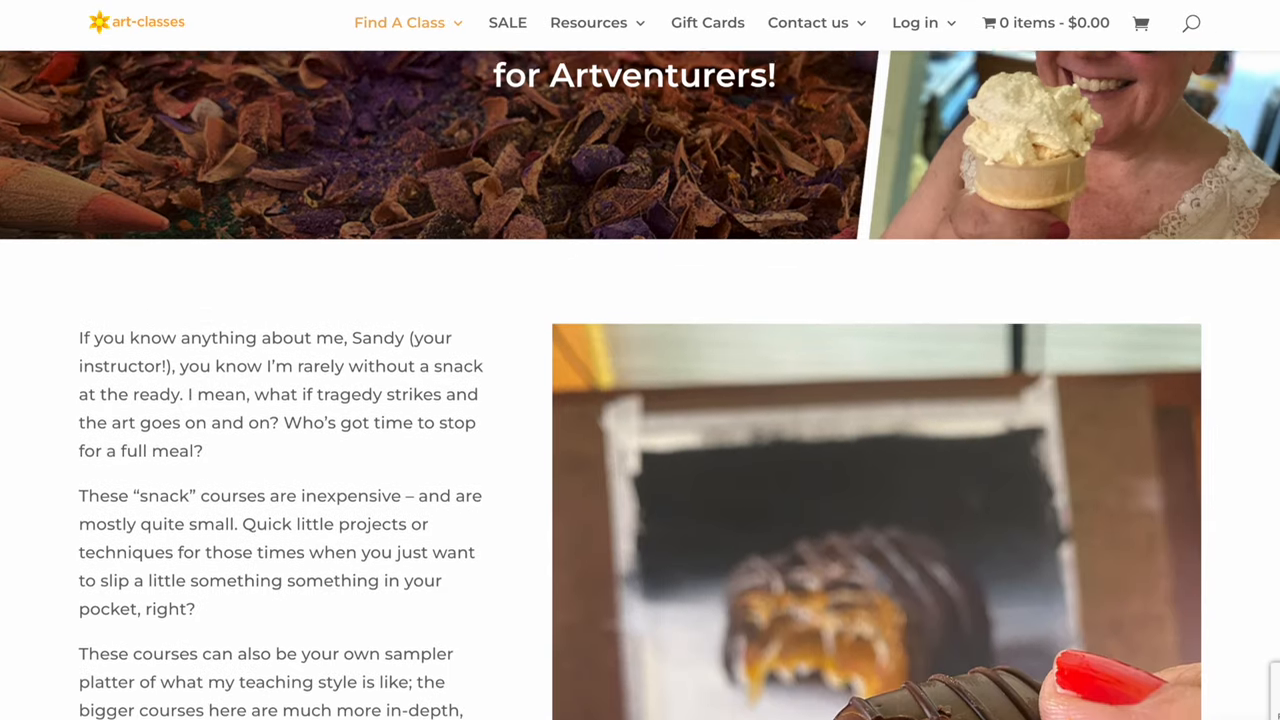
pyautogui.scroll(-4, 640, 400)
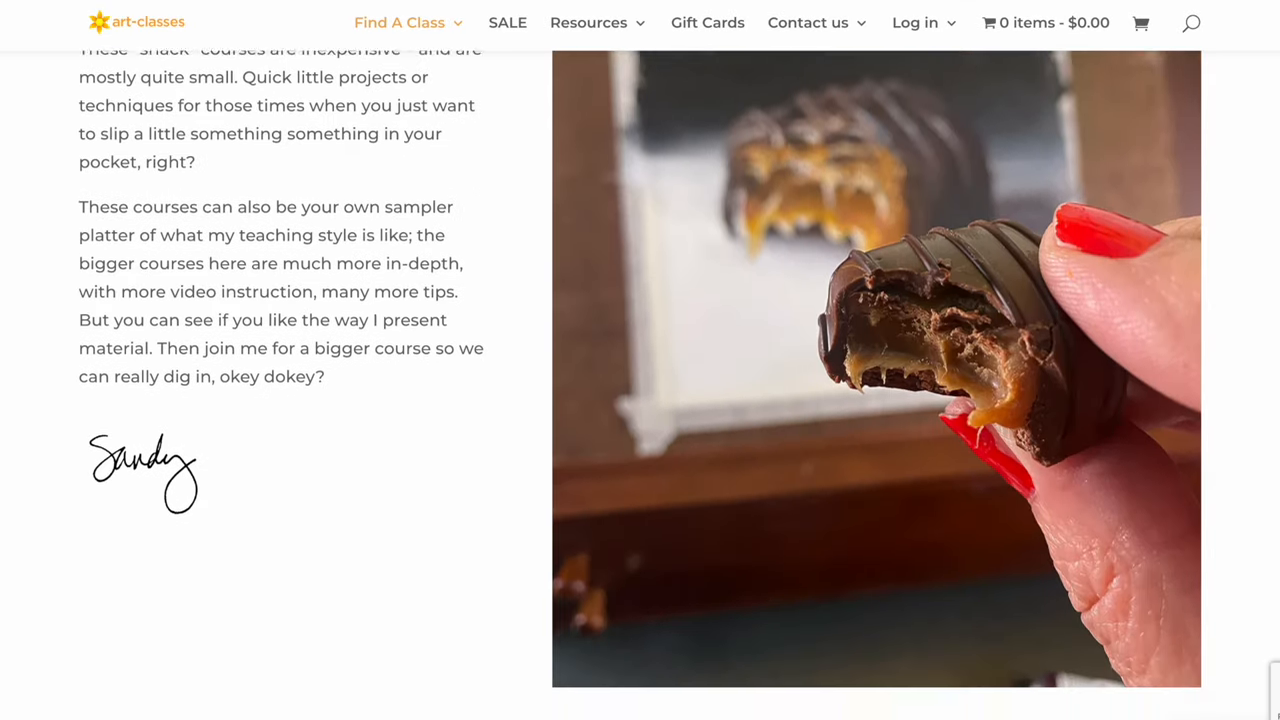
pyautogui.scroll(-5, 640, 400)
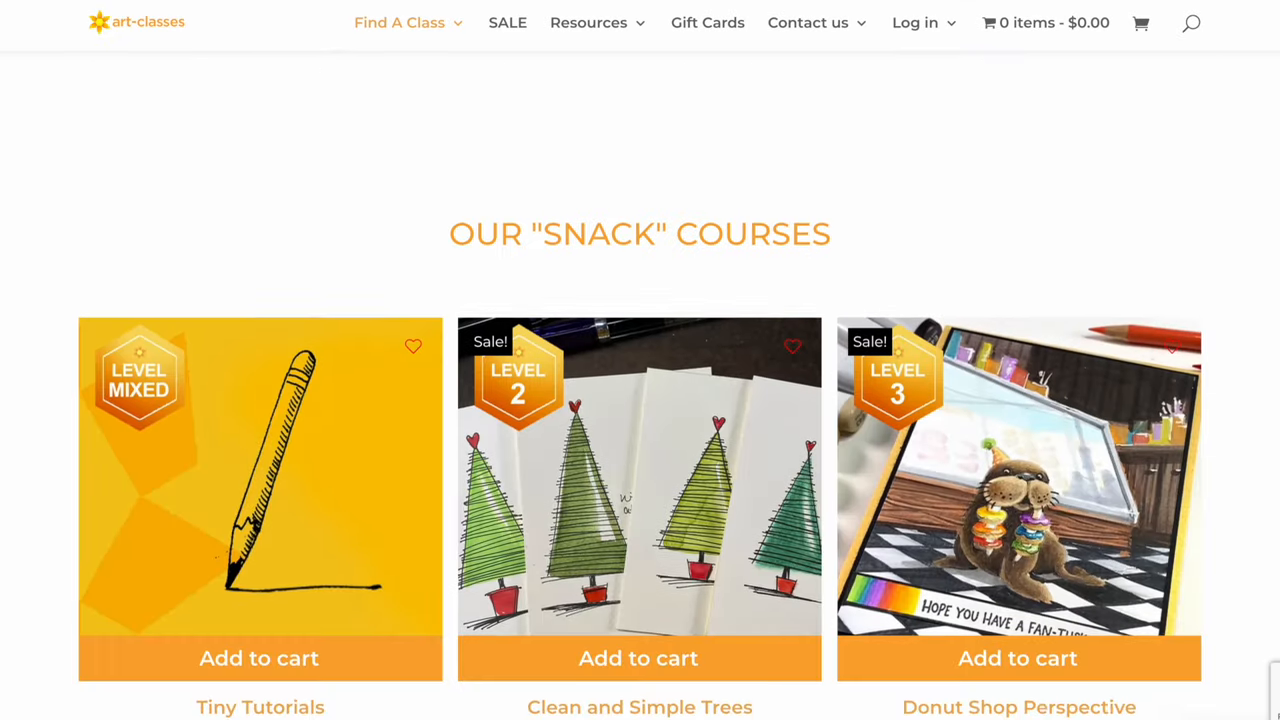
pyautogui.scroll(-5, 640, 400)
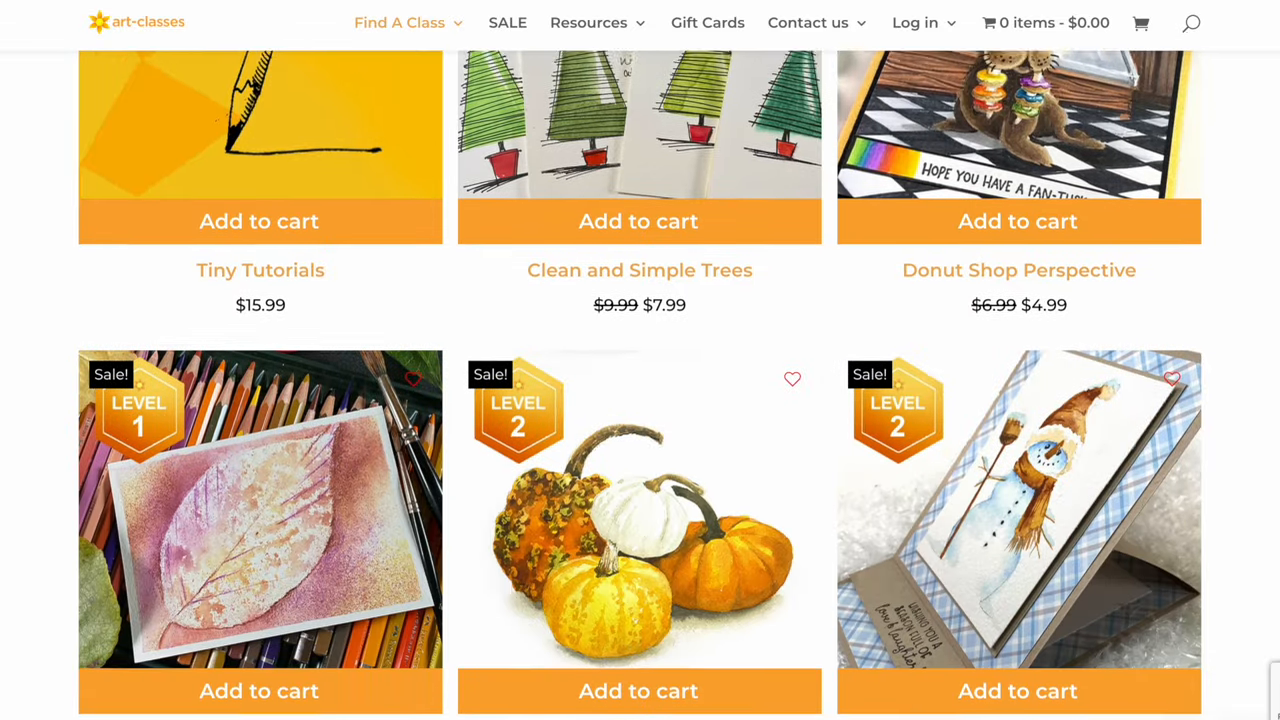
pyautogui.scroll(-3, 640, 400)
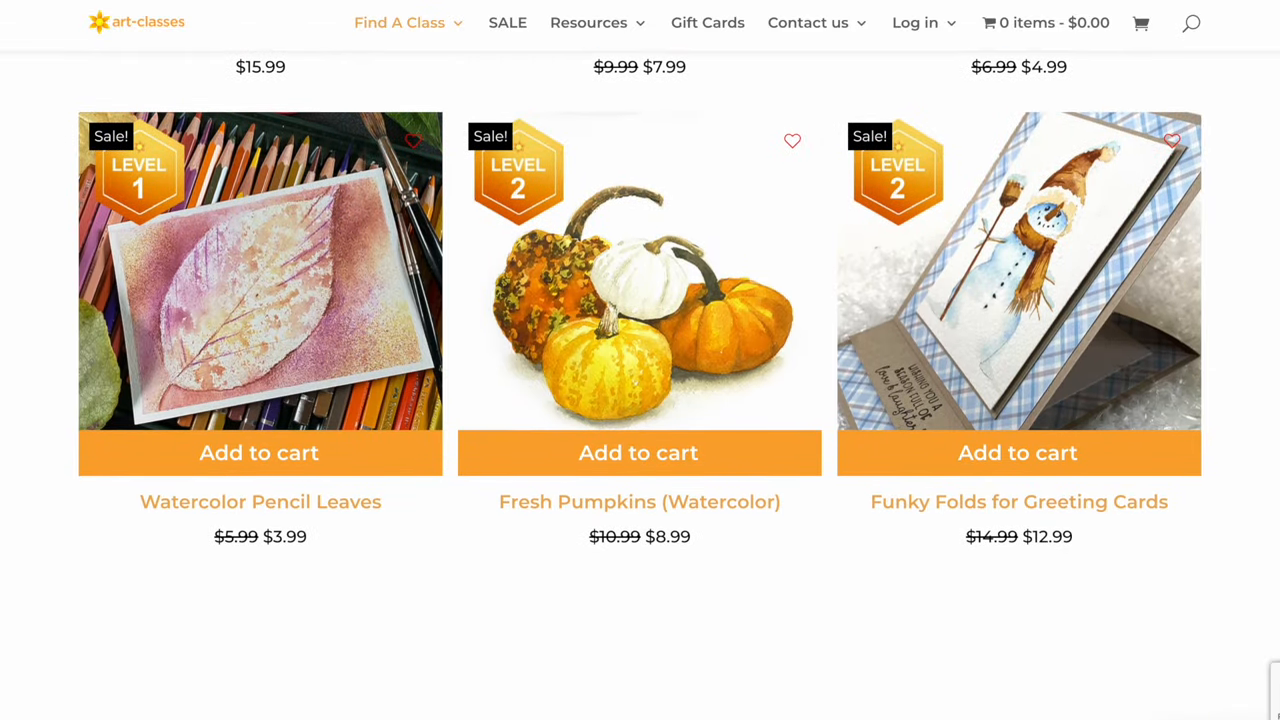
pyautogui.scroll(5, 640, 400)
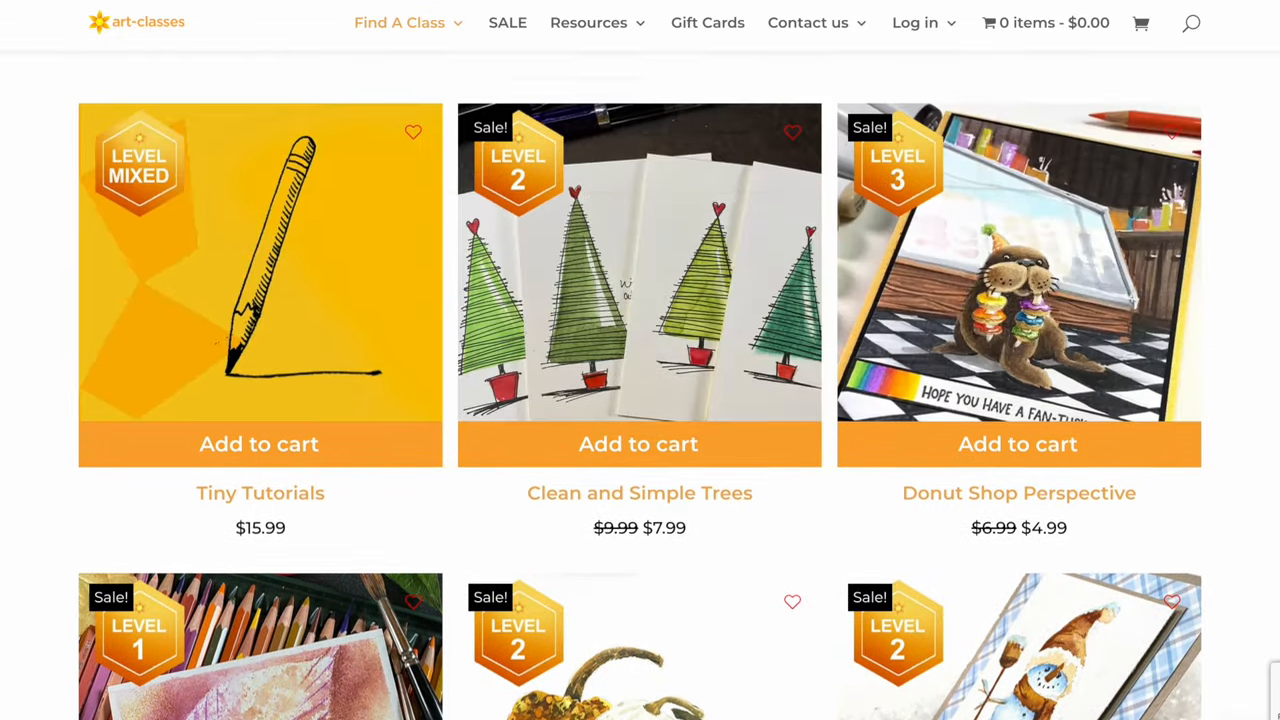
pyautogui.scroll(6, 640, 400)
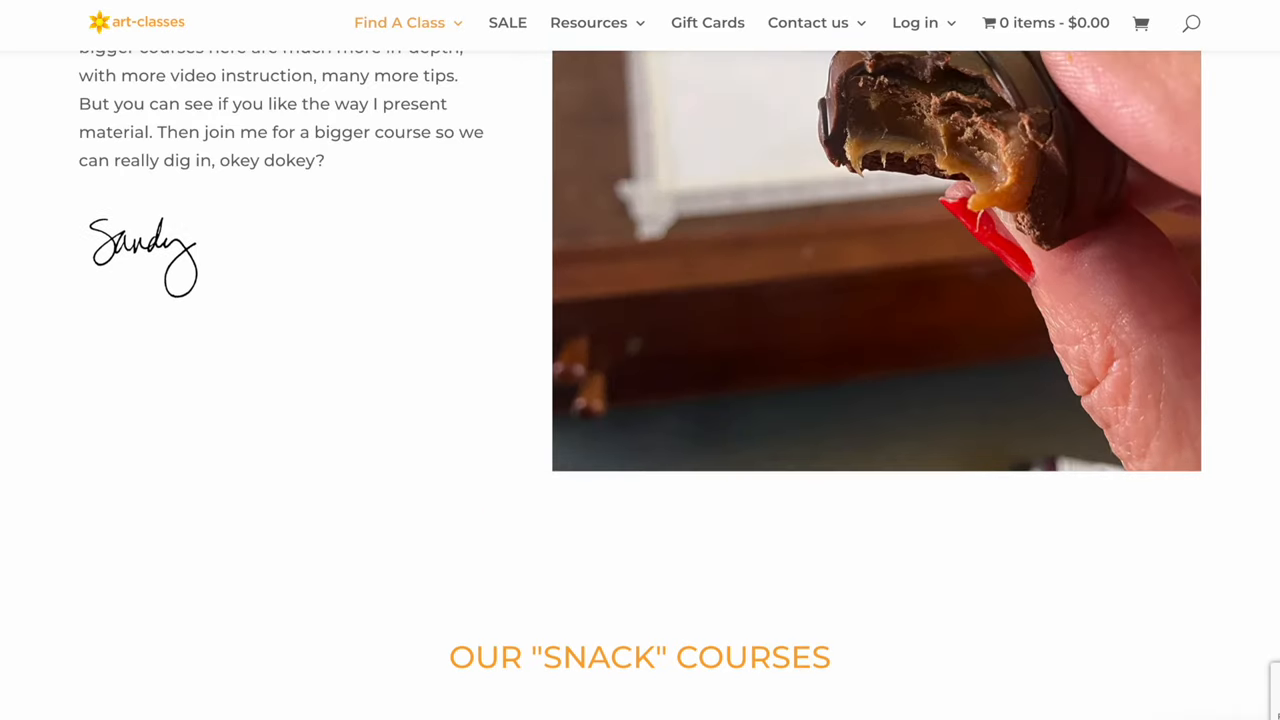
pyautogui.scroll(6, 640, 400)
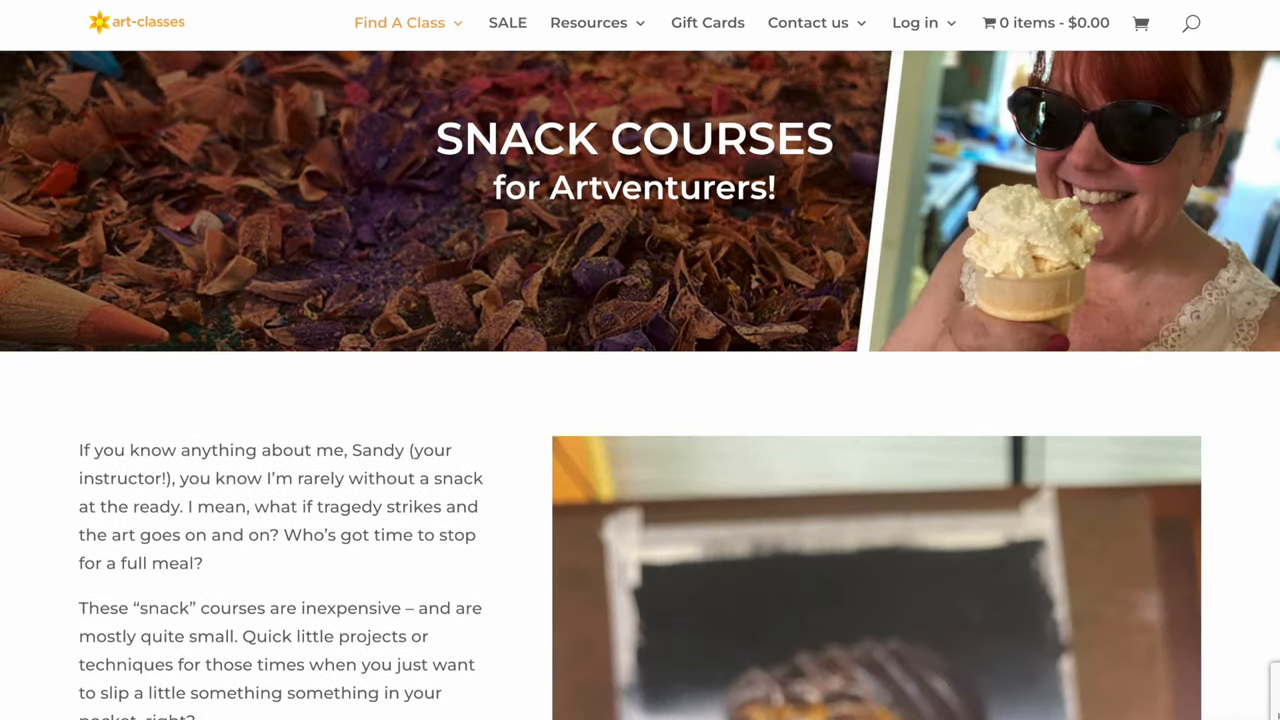
pyautogui.scroll(2, 640, 400)
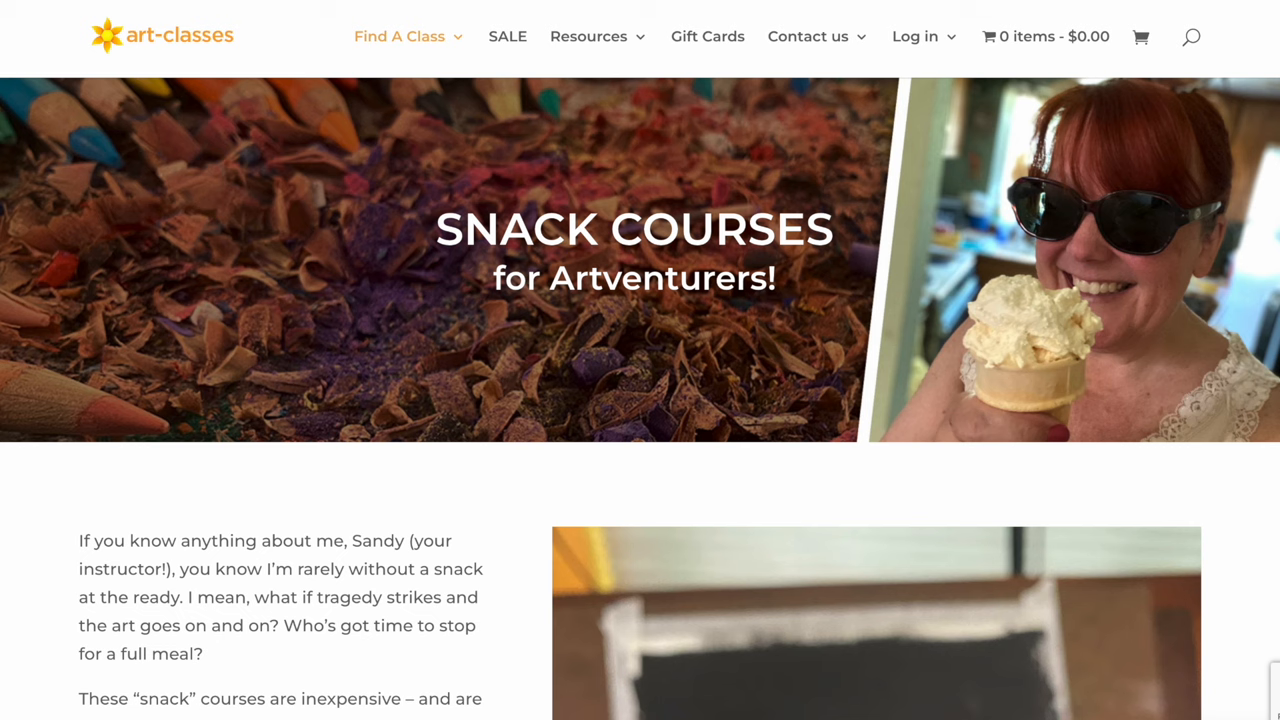